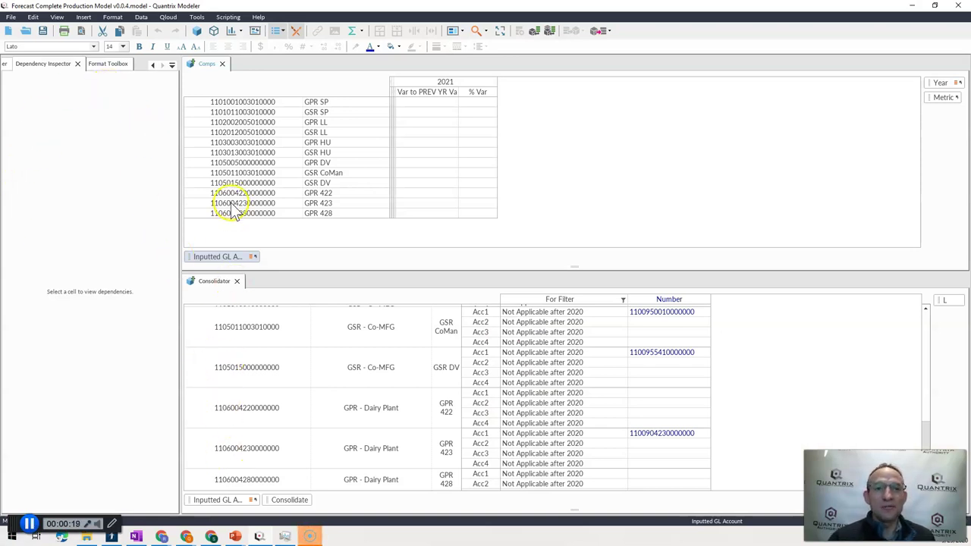
Select the Consolidator descriptions from GSR - Co-MFG through both GPR - Dairy Plant entries, then the Inputted GL Account tile
mouse_move(218, 263)
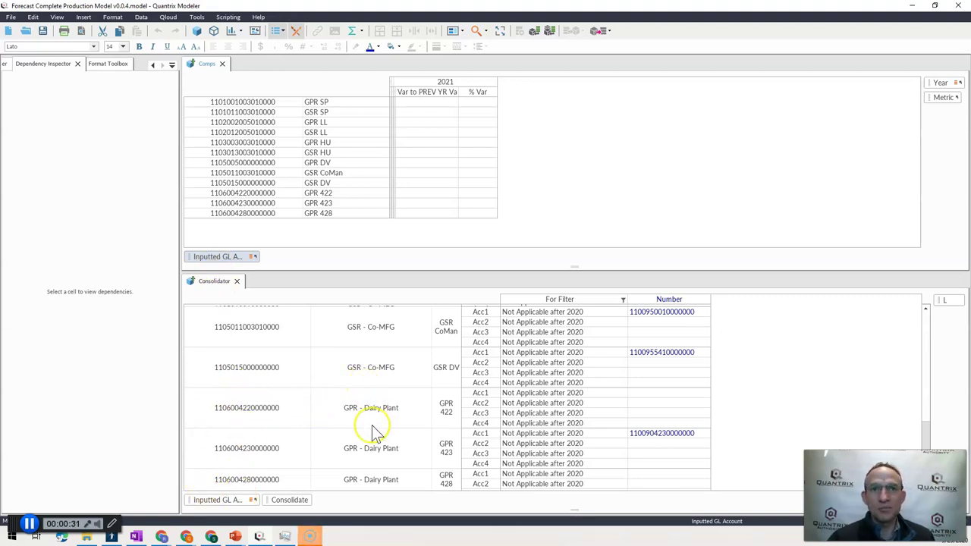
left_click(371, 343)
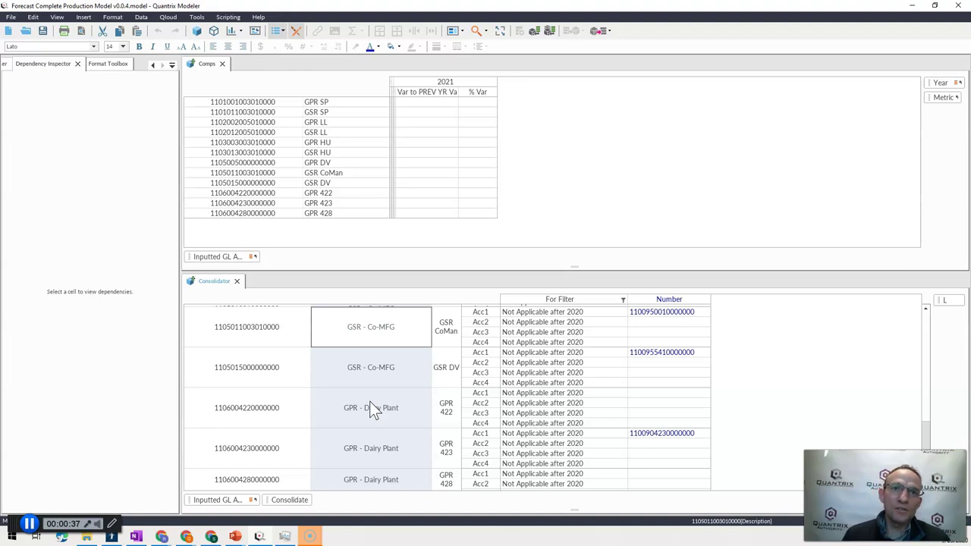
left_click(394, 343)
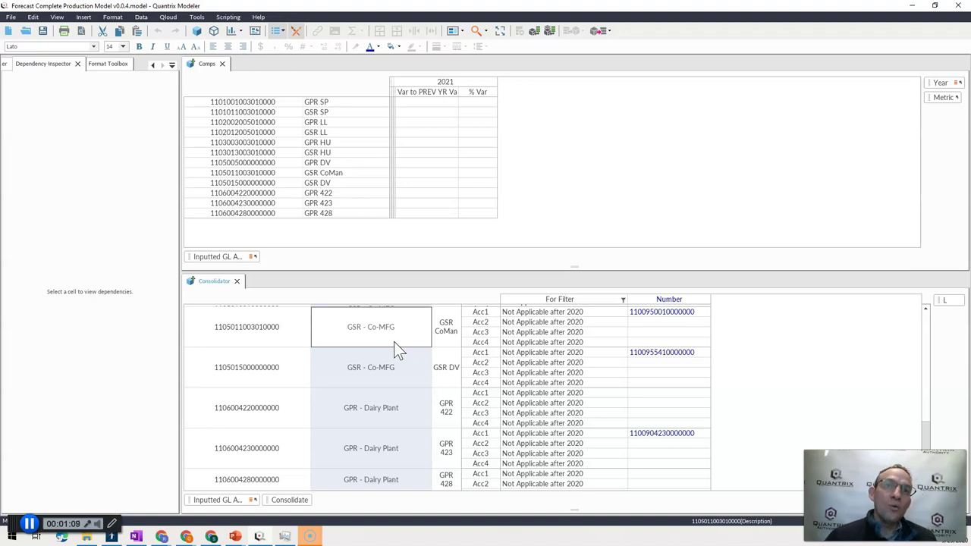
left_click(373, 372)
left_click_drag(376, 380, 370, 447)
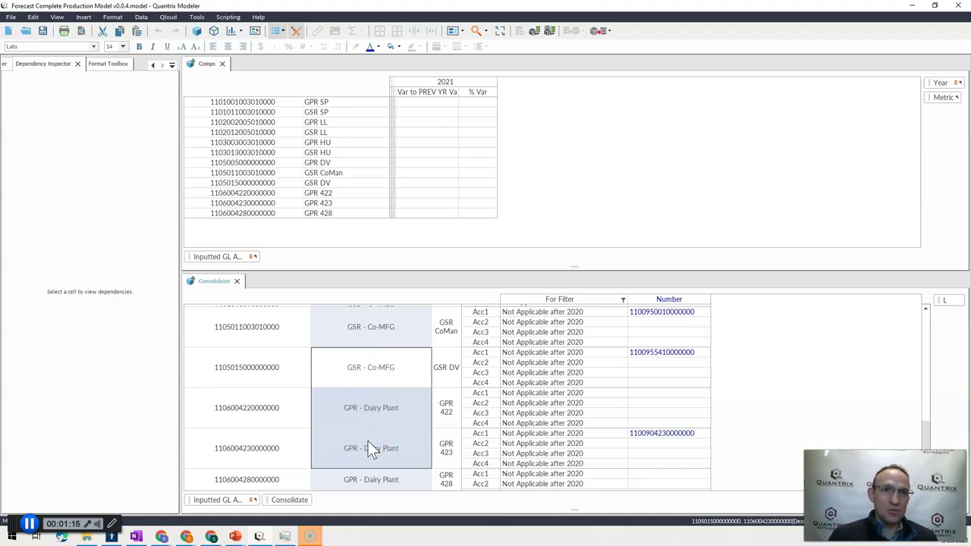
left_click(238, 504)
Open Manage Descriptors for Inputted GL Account, start adding a new descriptor, then cancel it
right_click(241, 506)
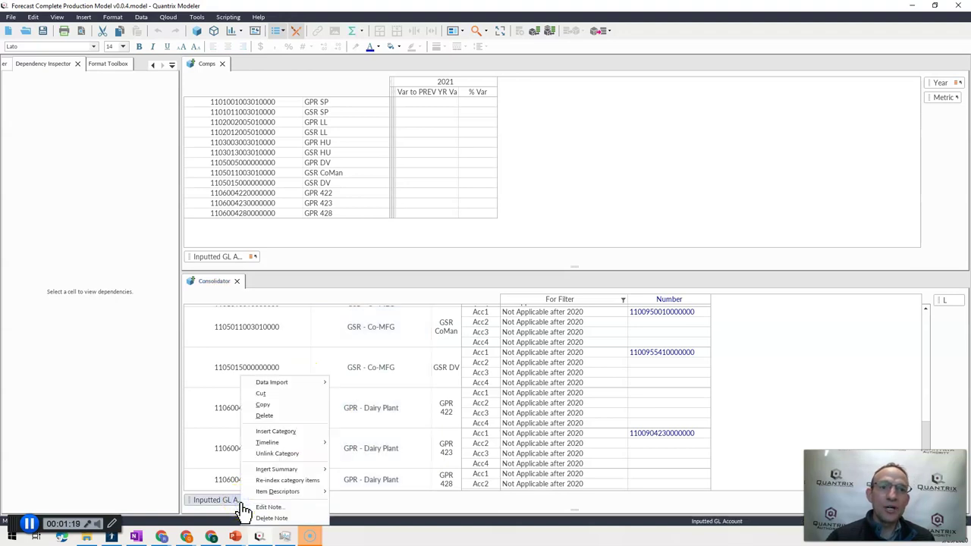
mouse_move(311, 494)
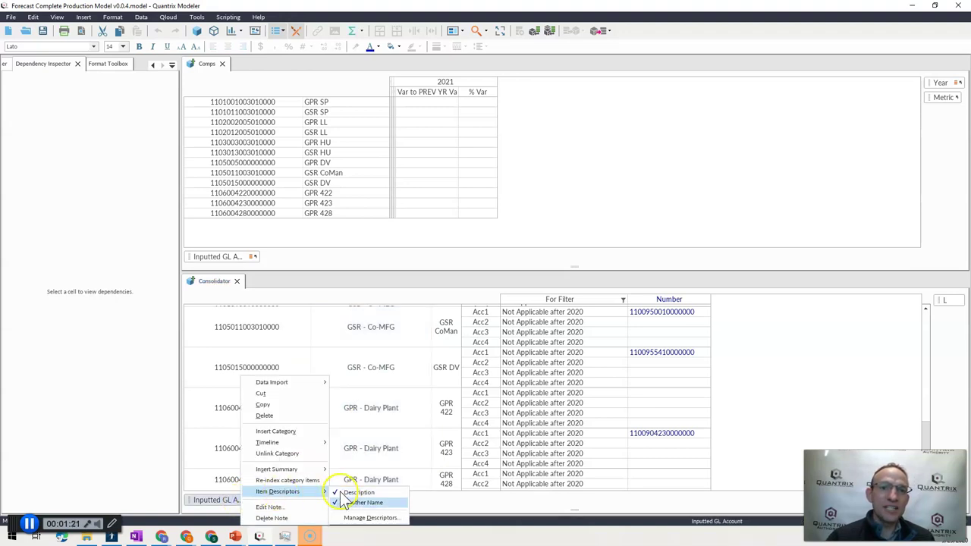
left_click(349, 518)
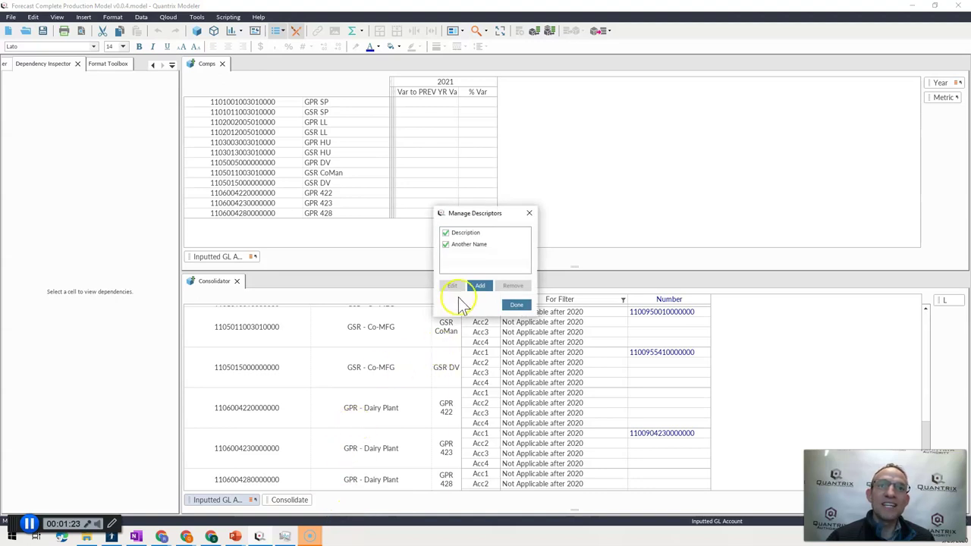
left_click(481, 289)
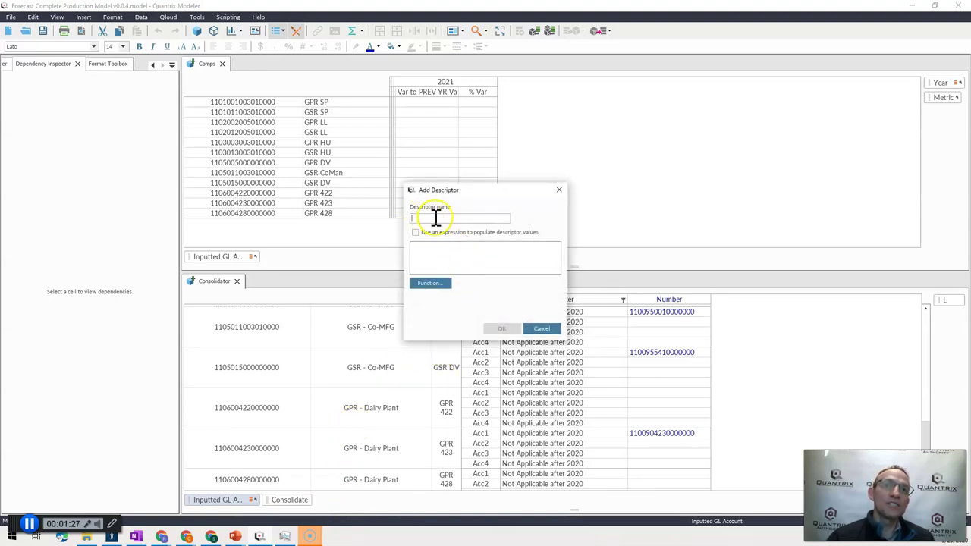
left_click(542, 329)
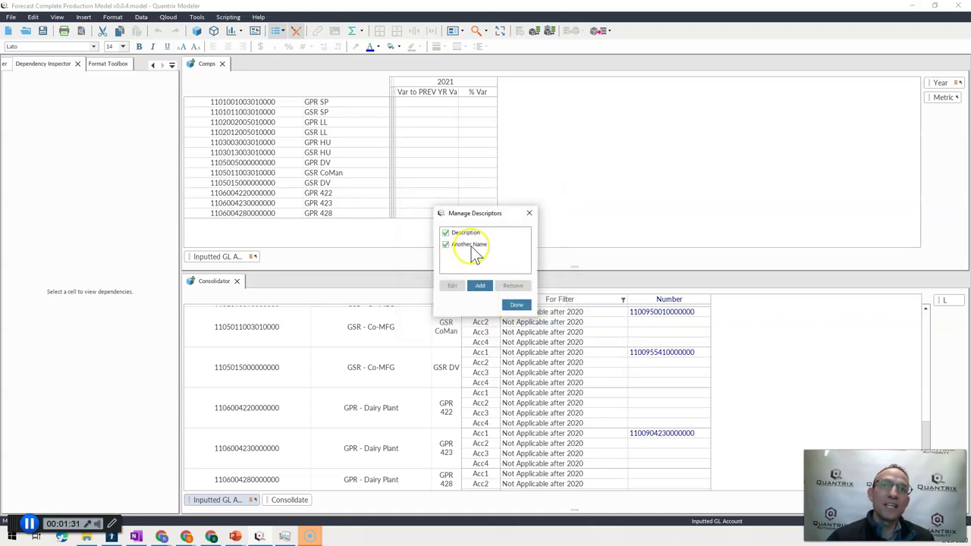
Review the Another Name descriptor, confirm it unchanged, and close the descriptor manager
left_click(472, 248)
left_click(455, 285)
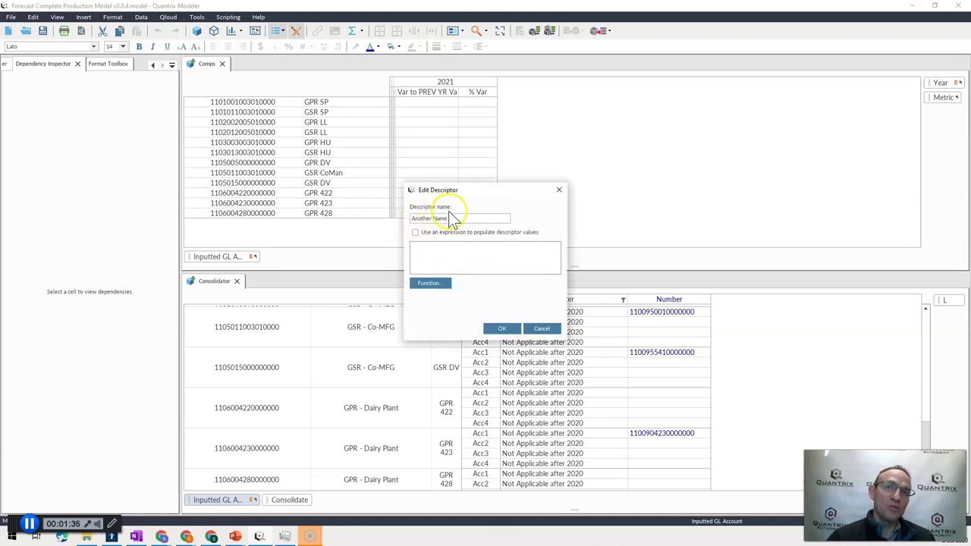
left_click(501, 328)
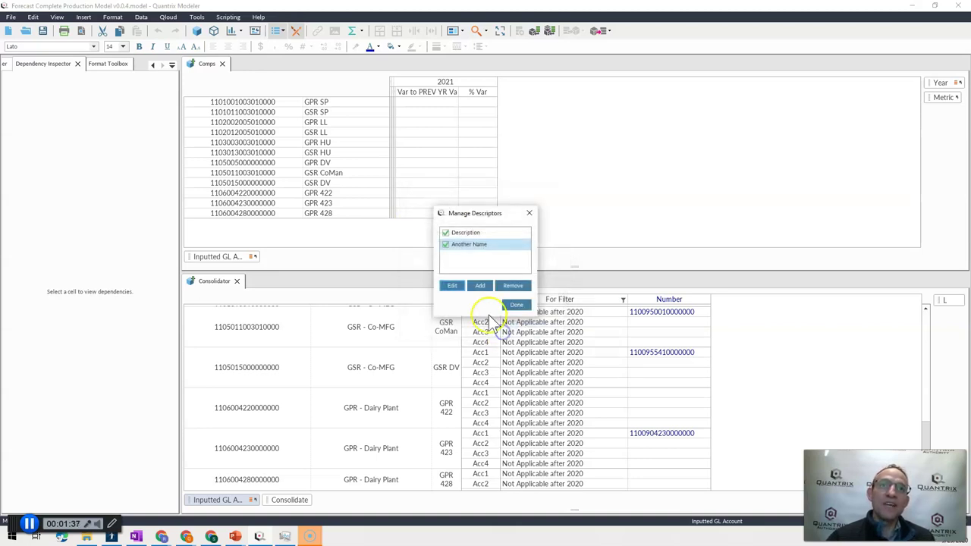
left_click(517, 306)
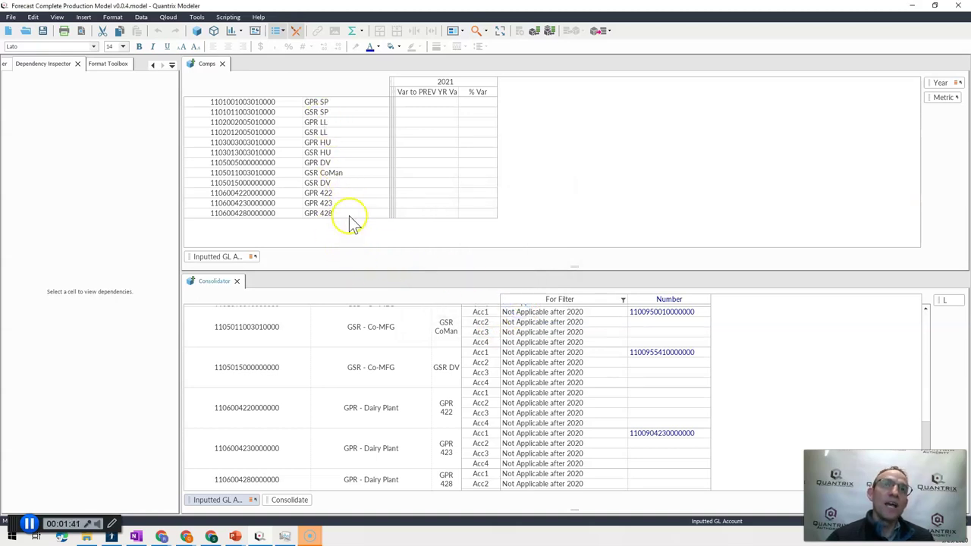
left_click(315, 102)
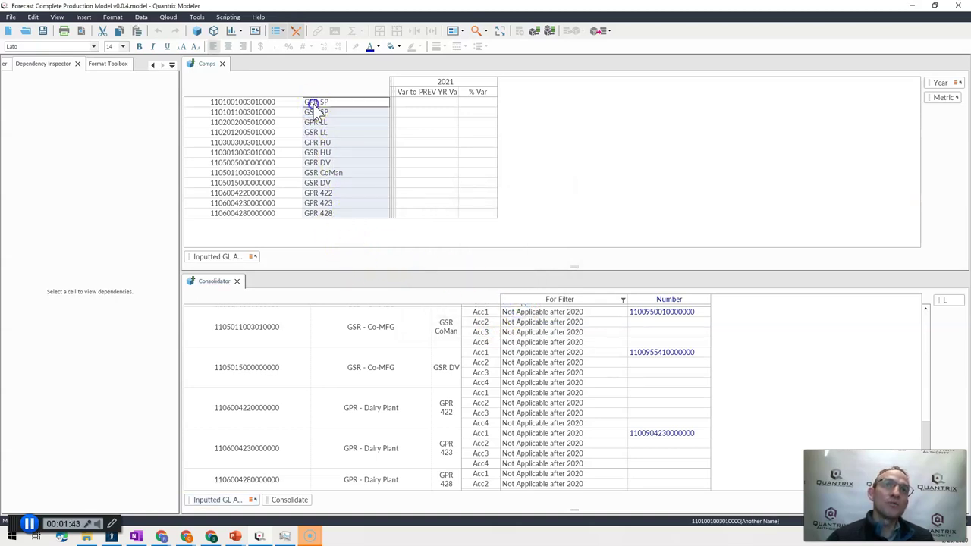
left_click(317, 143)
left_click(318, 162)
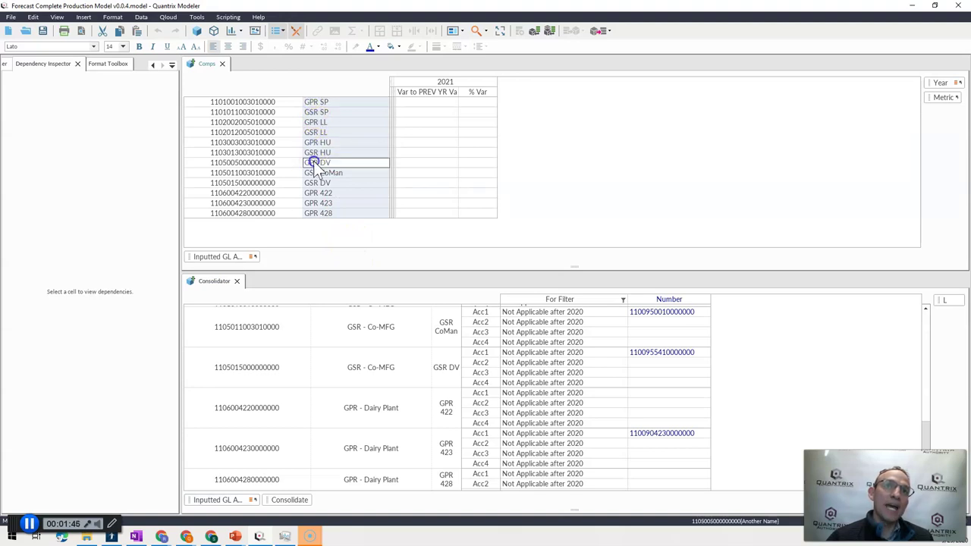
left_click_drag(314, 134, 318, 196)
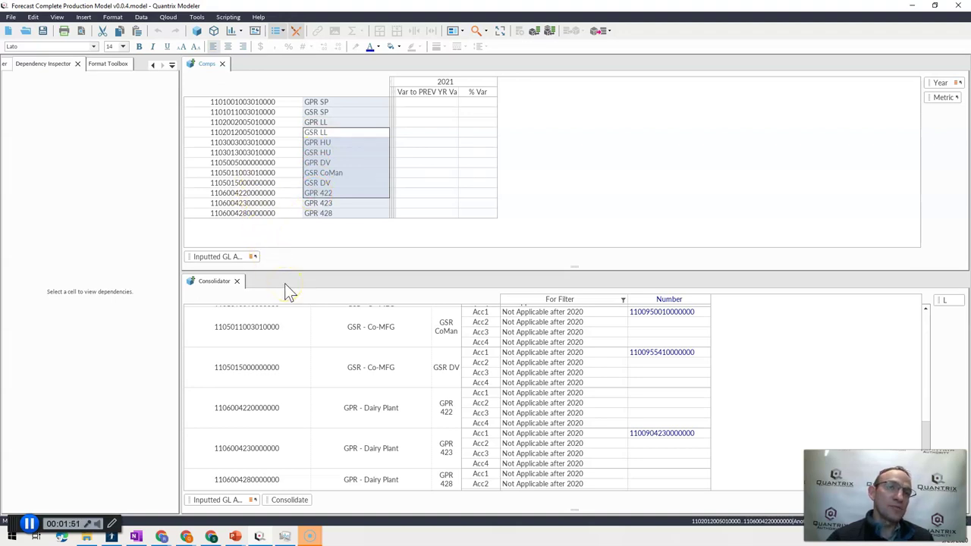
left_click(351, 336)
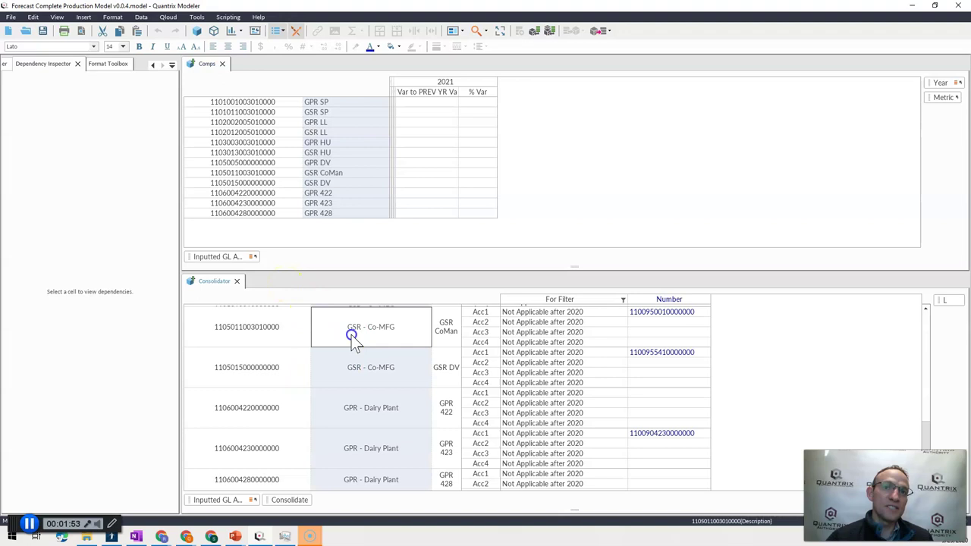
left_click(353, 369)
left_click(351, 411)
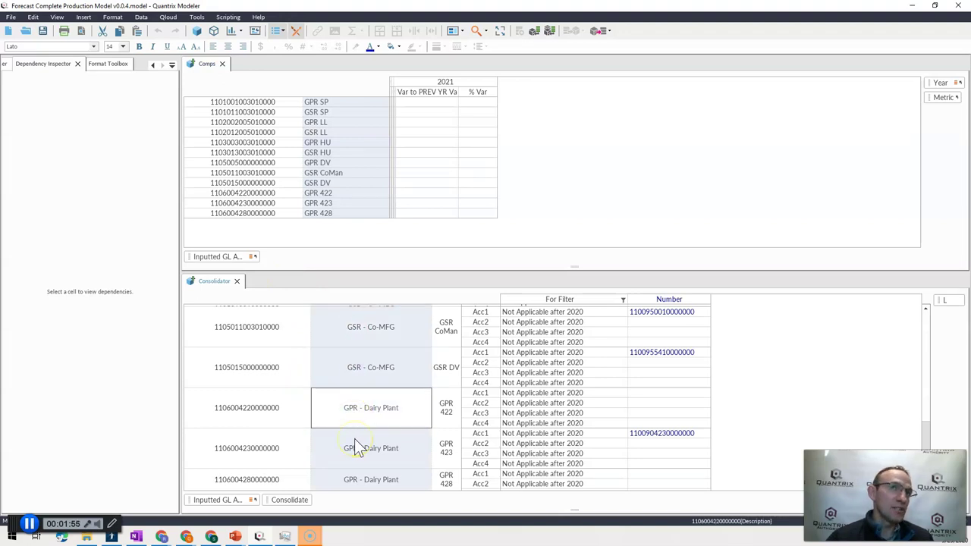
right_click(239, 500)
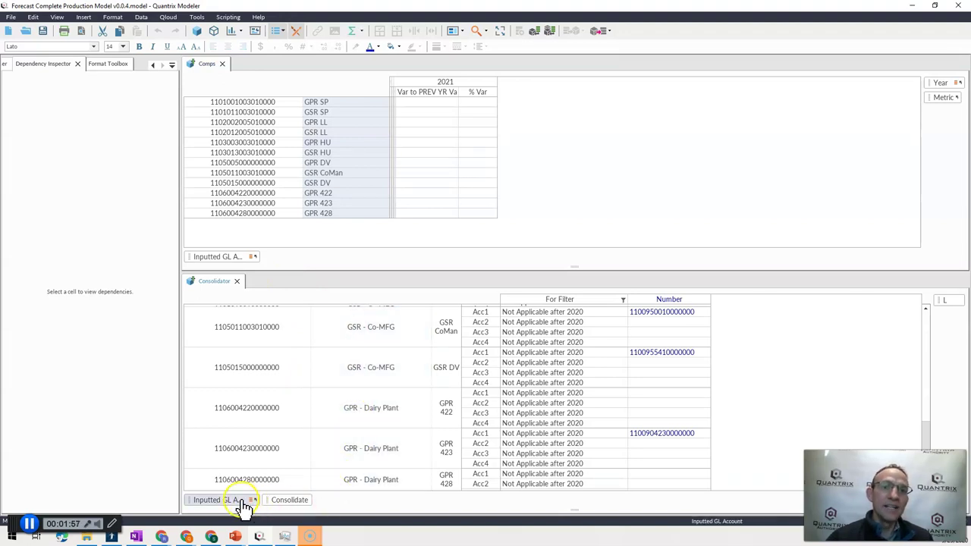
mouse_move(280, 494)
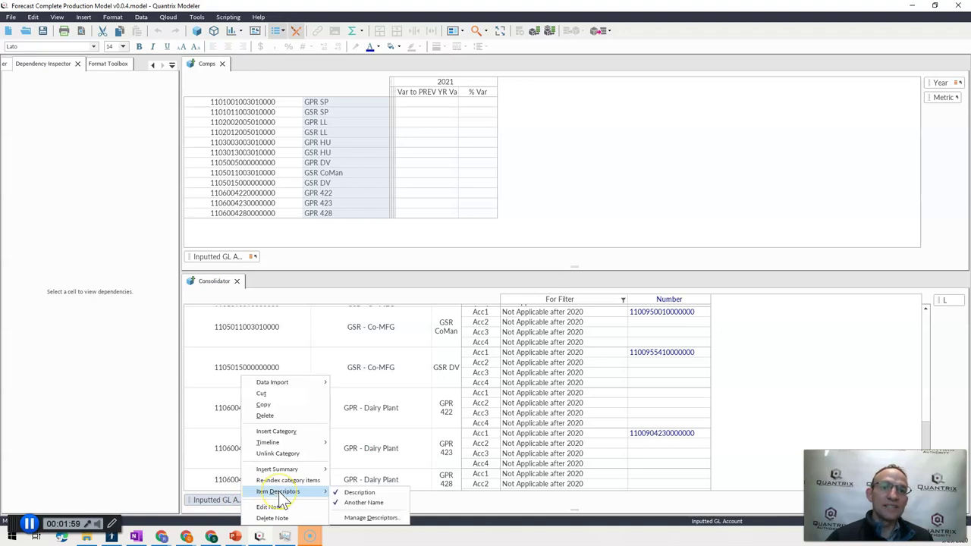
left_click(338, 503)
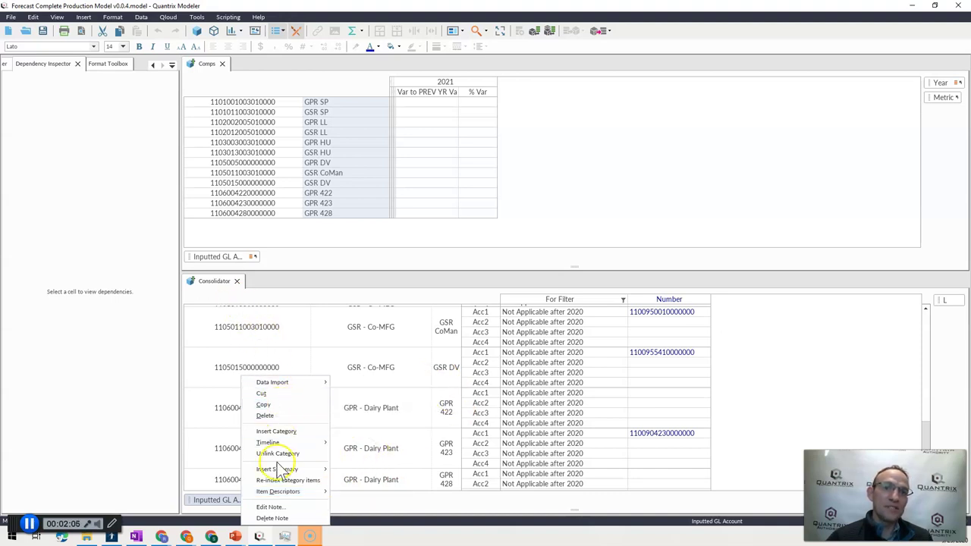
left_click(340, 502)
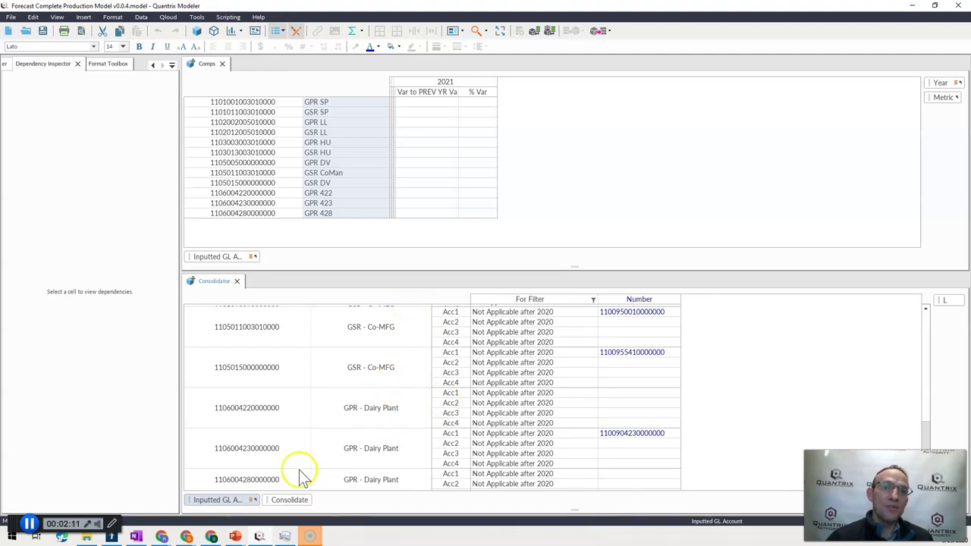
right_click(230, 503)
mouse_move(275, 493)
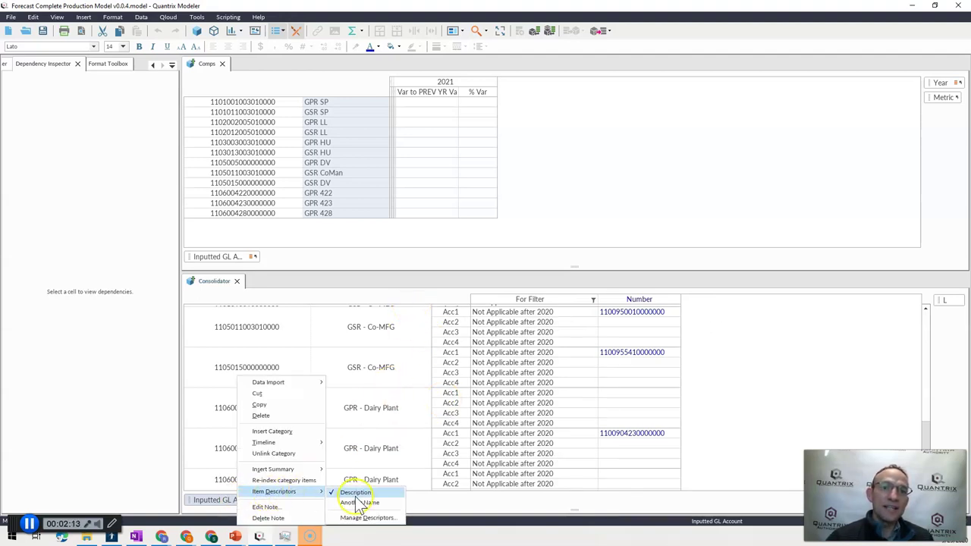
left_click(353, 504)
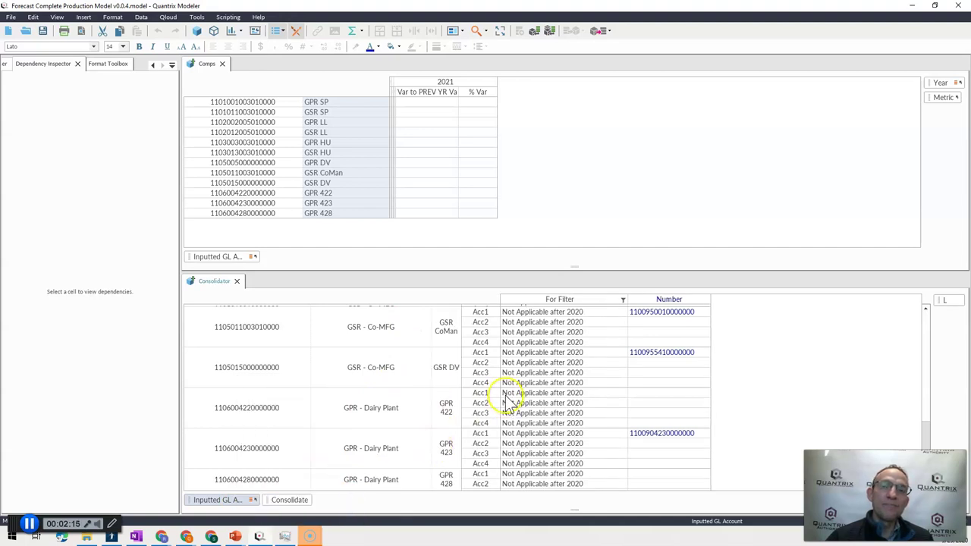
Scroll the Consolidator to its first accounts and select the short account names in Comps
scroll(926, 437, "up", 1)
left_click_drag(926, 439, 922, 289)
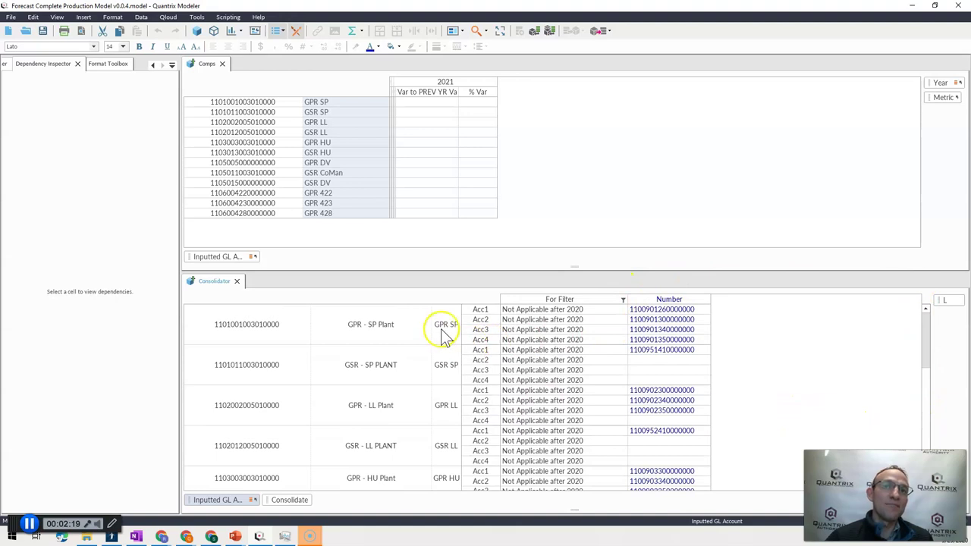
left_click_drag(315, 106, 315, 222)
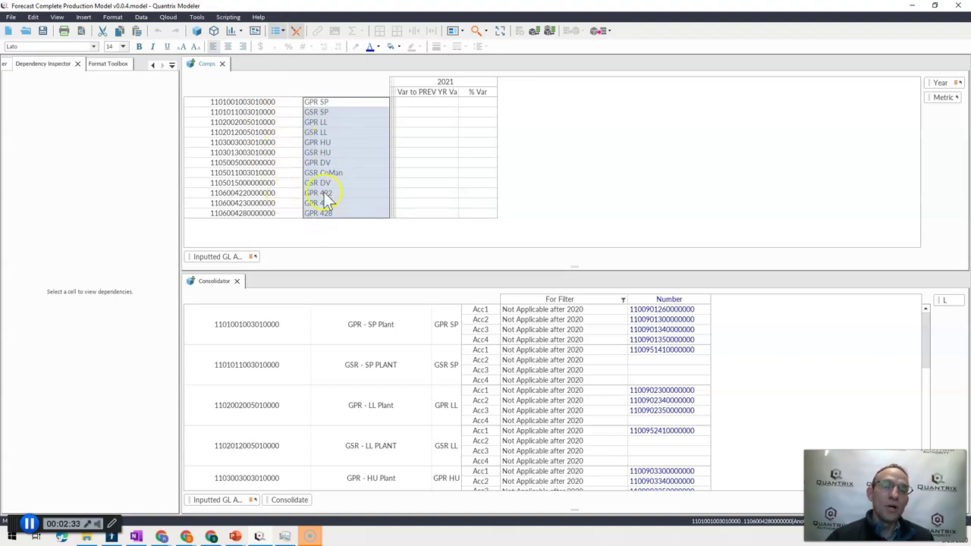
Confirm Another Name remains the Comps Inputted GL Account descriptor, then dismiss the options without changes
right_click(238, 258)
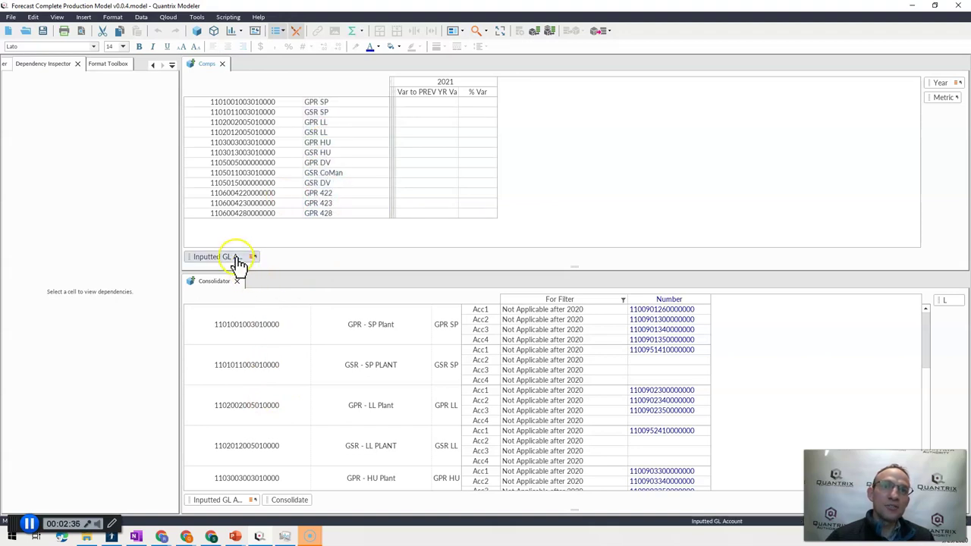
mouse_move(266, 372)
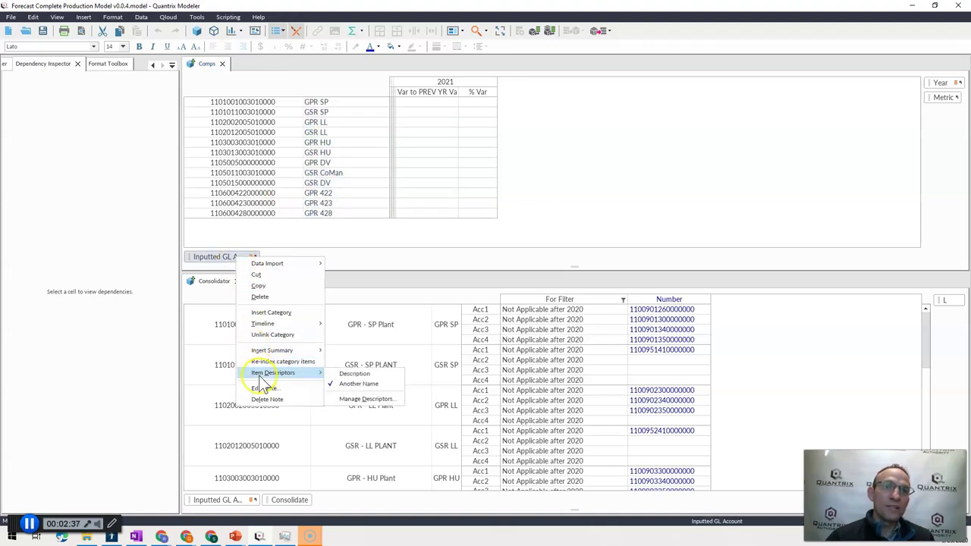
left_click(338, 384)
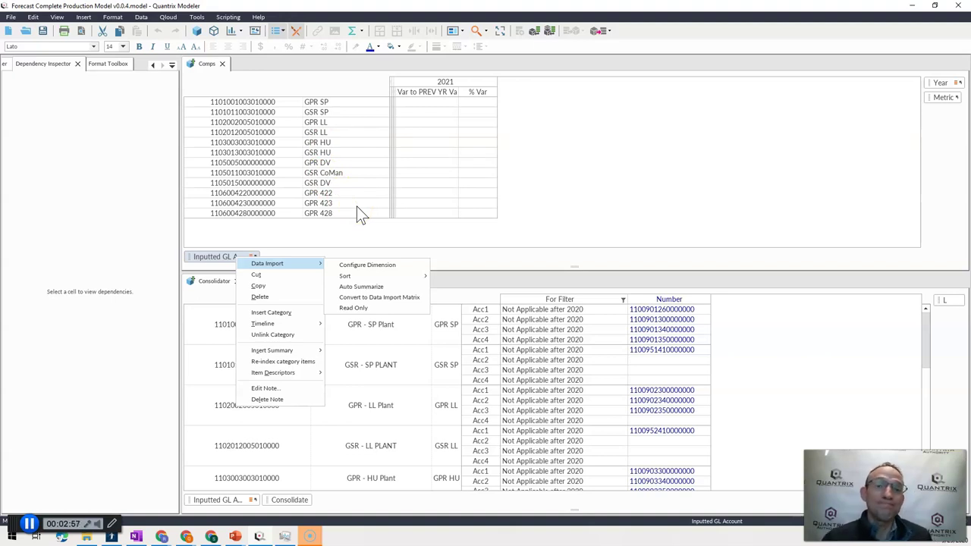
key("F9")
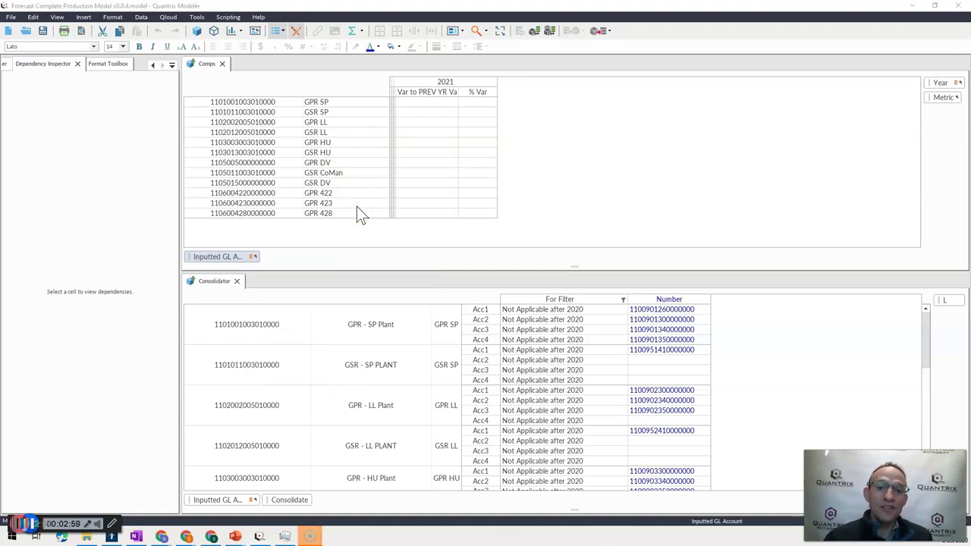